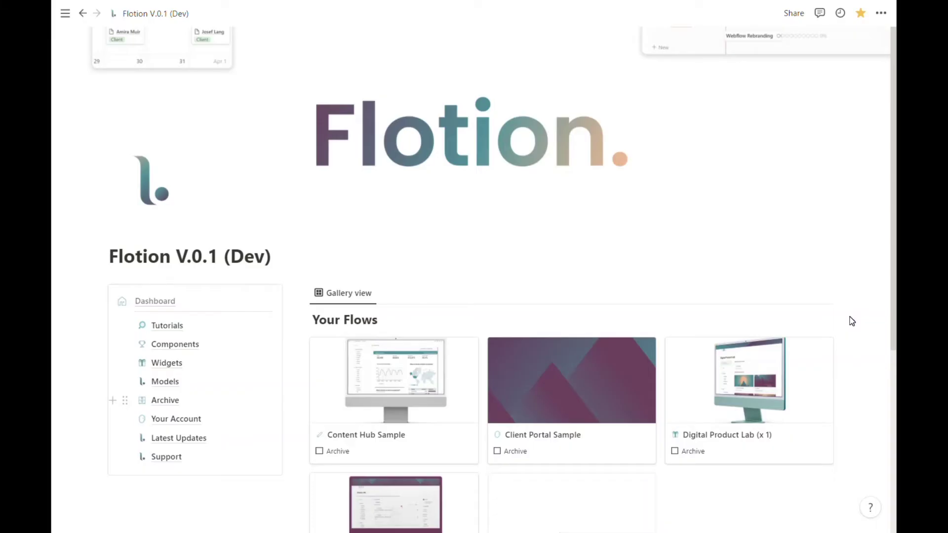
Step: Scroll the Flotion dashboard down until the full Your Flows gallery and its + New tile show
scroll(501, 279, "down", 3)
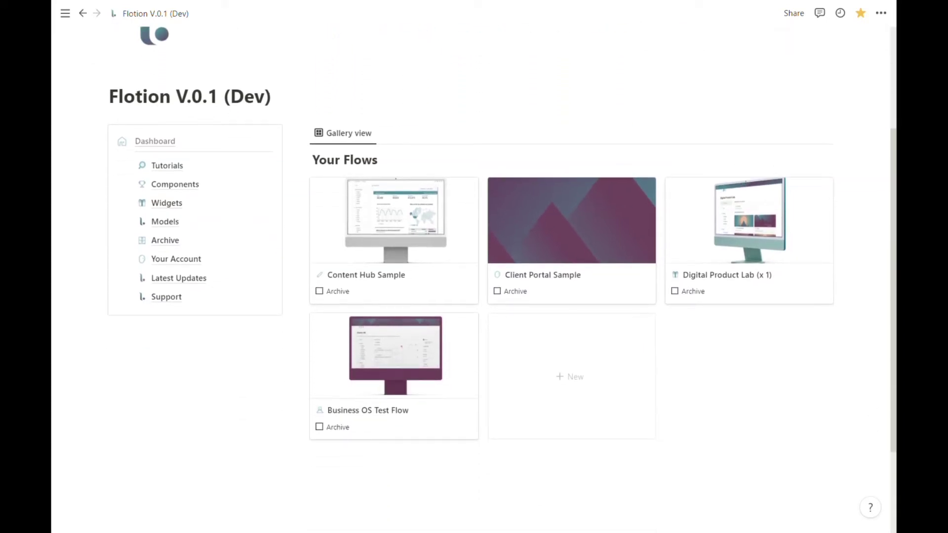
Step: Create a gallery entry from the + New Flow template titled 'New Client Portal'
left_click(534, 342)
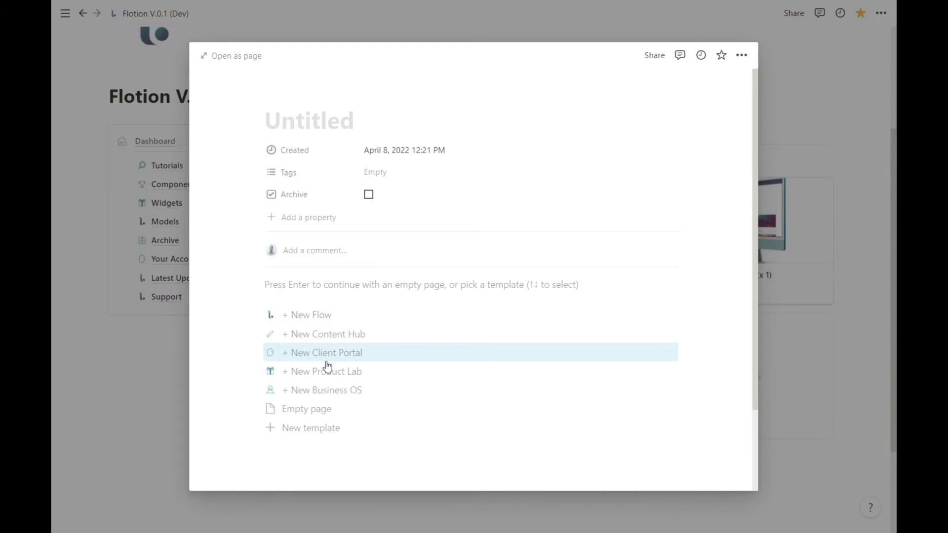
left_click(322, 321)
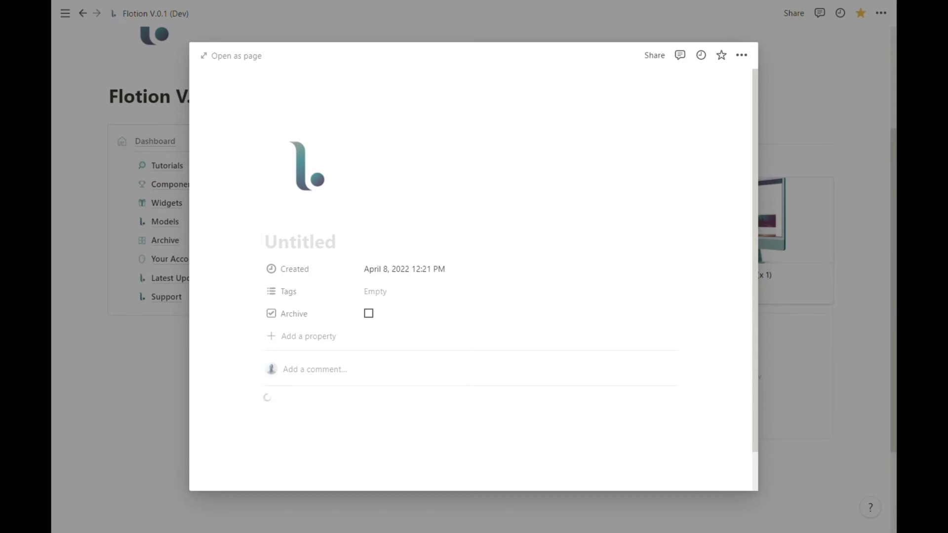
type("New Client ")
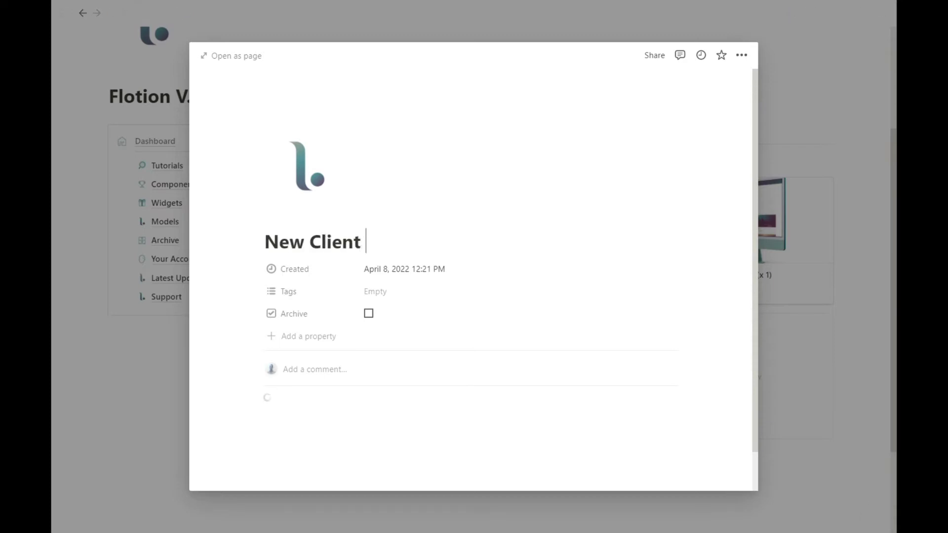
type("Portal")
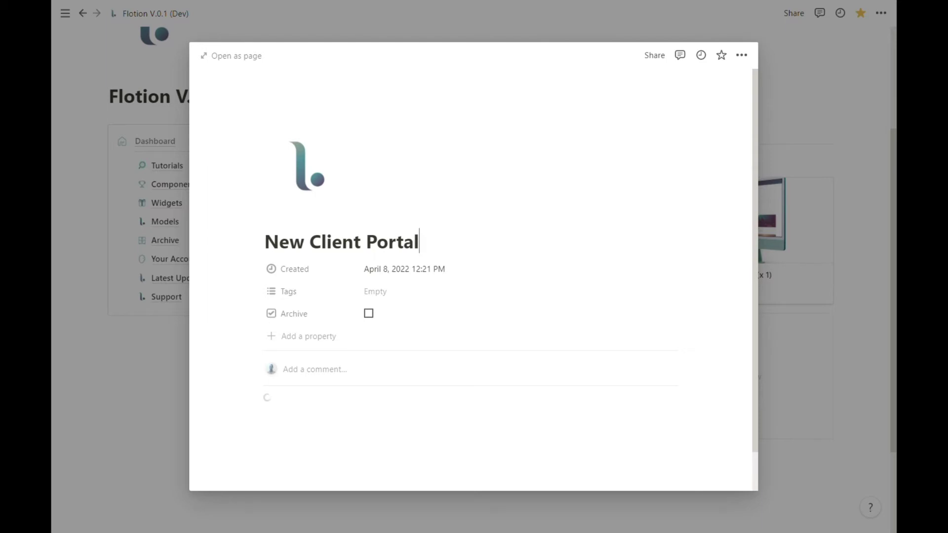
Step: Open the New Client Portal flow and retitle its inner New Flow page 'New Client Portal'
left_click(794, 385)
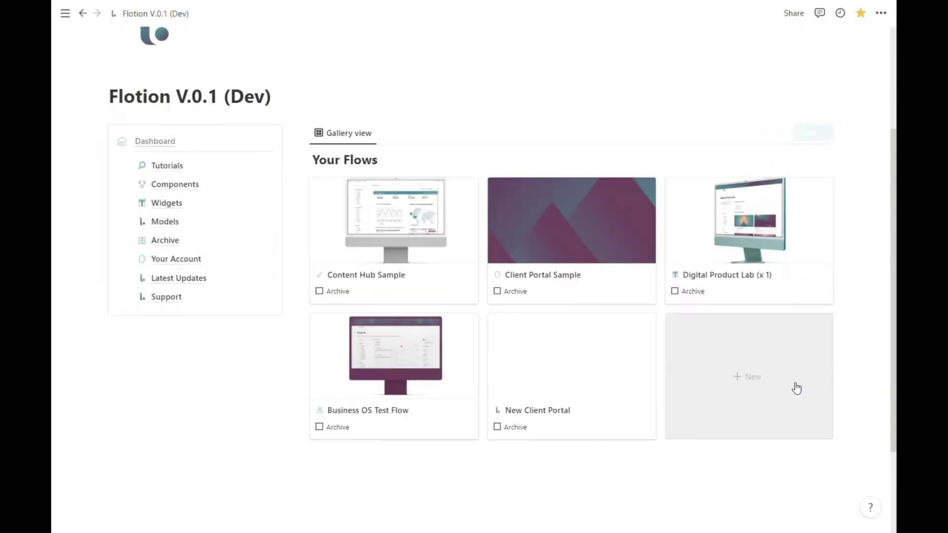
left_click(541, 382)
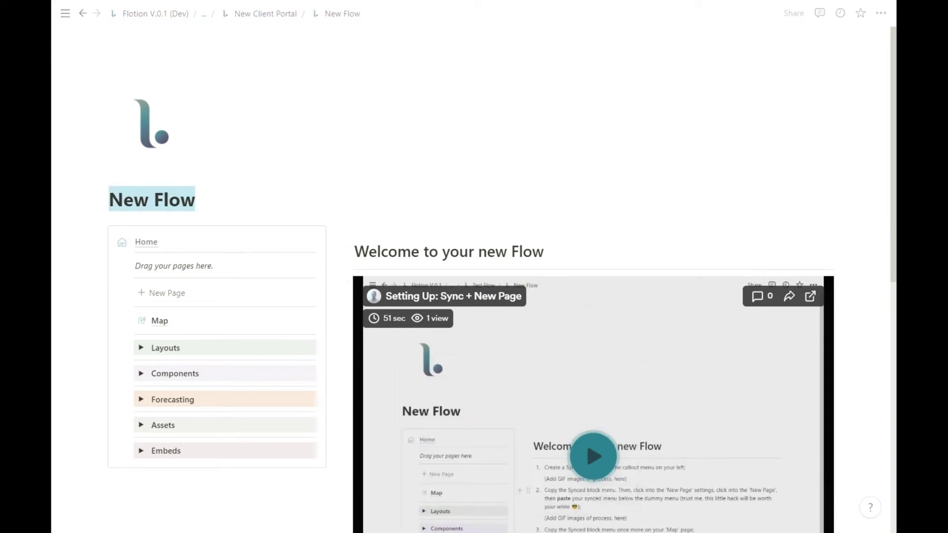
type("New Client Portal")
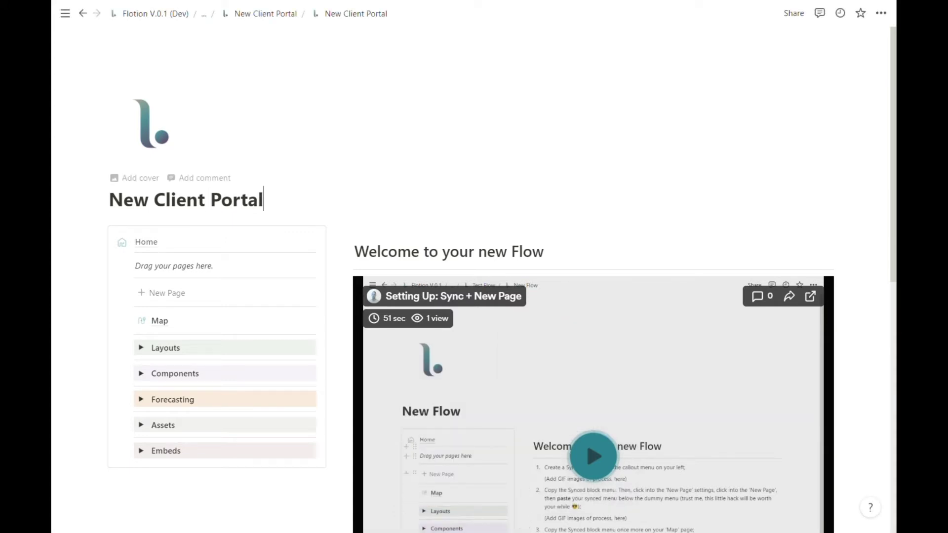
Step: Read the four numbered setup instructions below the video, then return up to the page menu
scroll(474, 276, "down", 1)
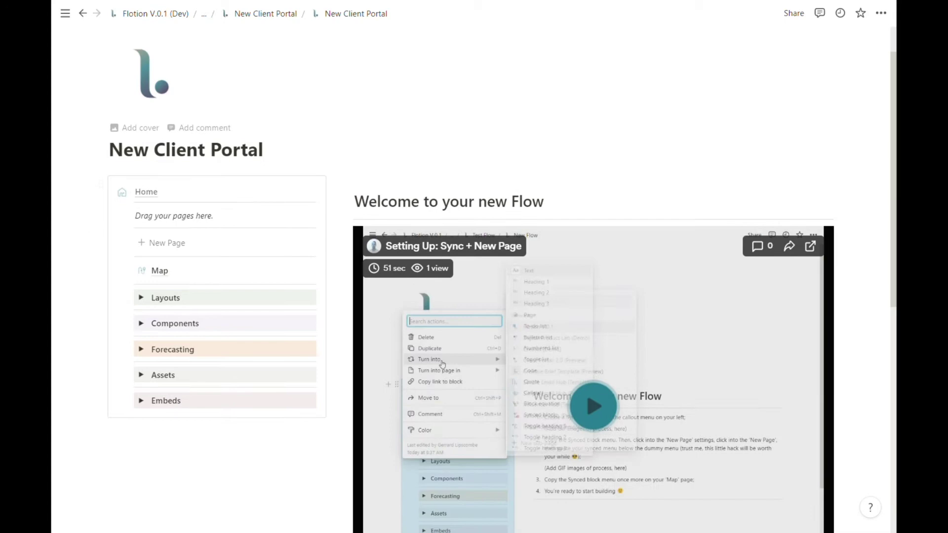
scroll(474, 276, "down", 1)
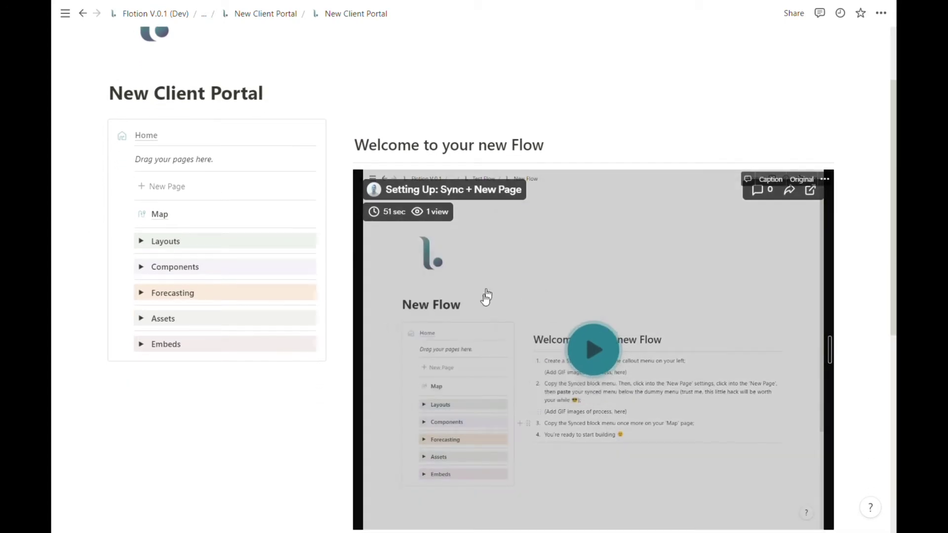
scroll(538, 296, "down", 1)
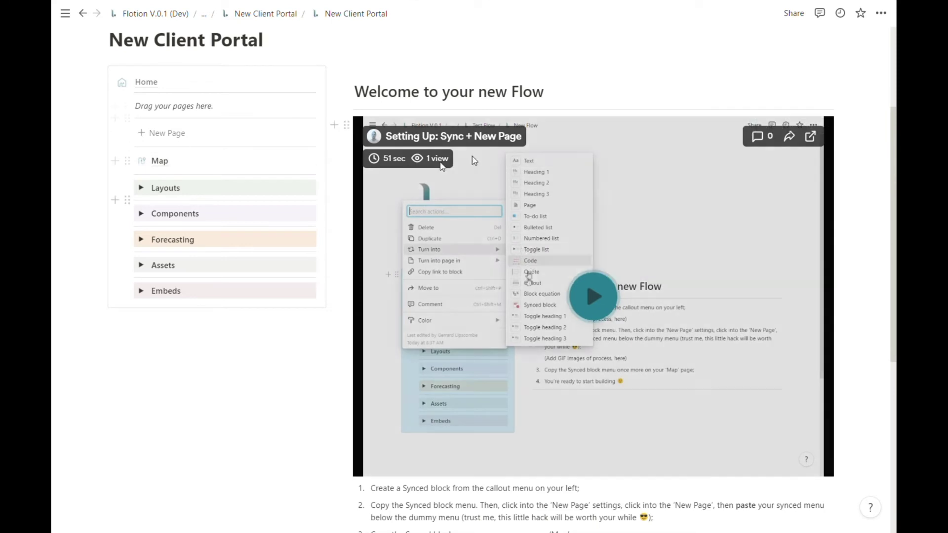
scroll(553, 273, "down", 3)
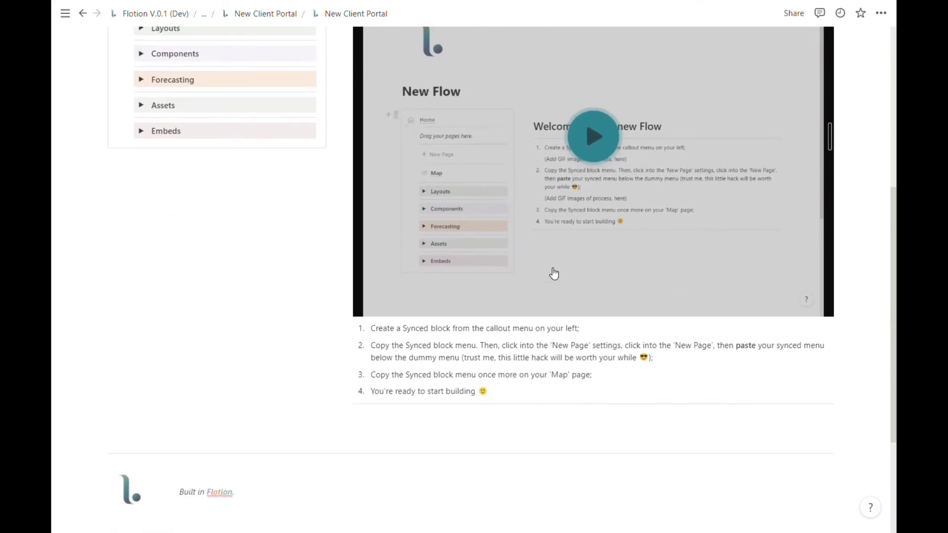
scroll(554, 274, "up", 4)
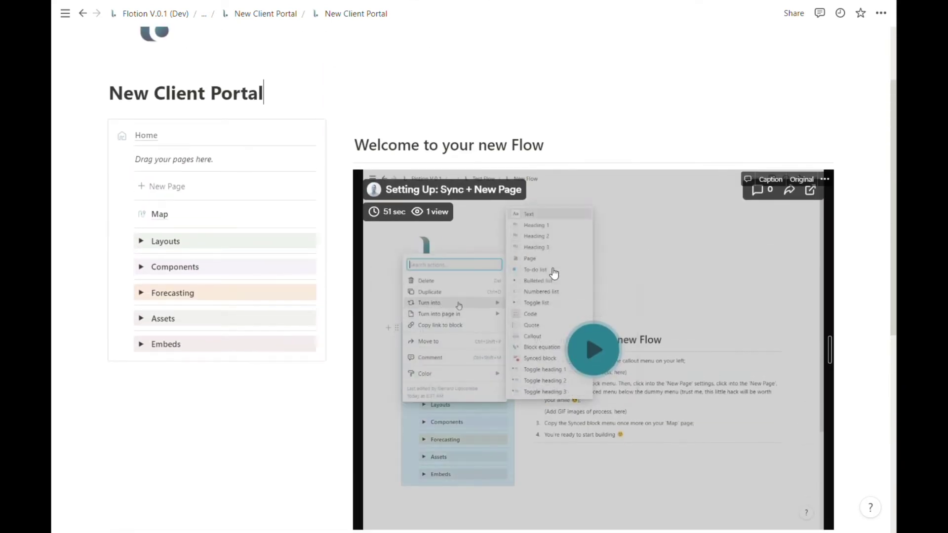
scroll(554, 273, "up", 2)
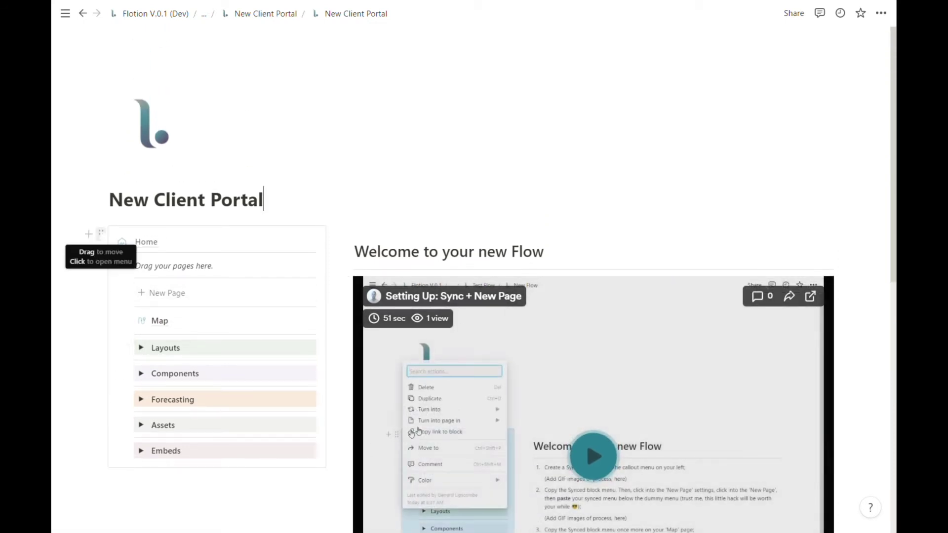
Step: Convert the Home sidebar callout into a synced block and copy it with Copy and sync
left_click(102, 235)
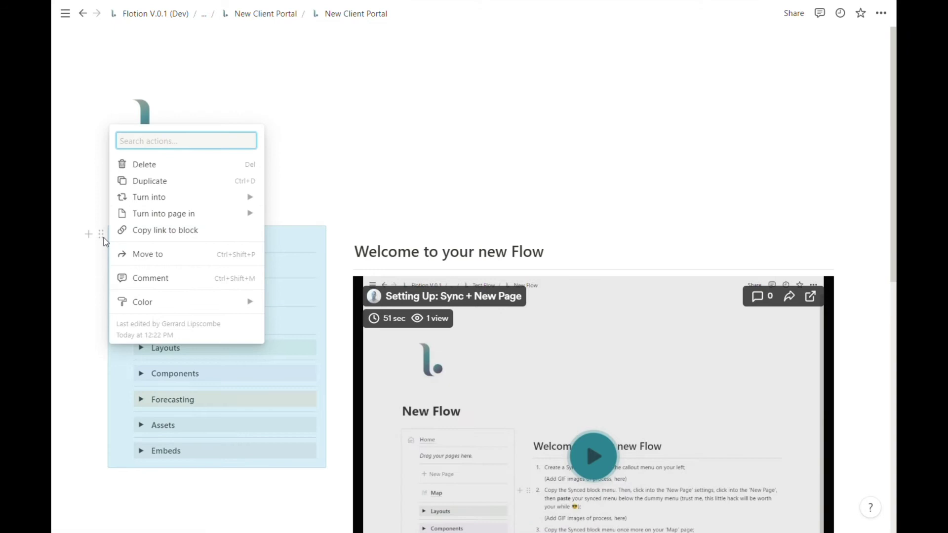
left_click(143, 302)
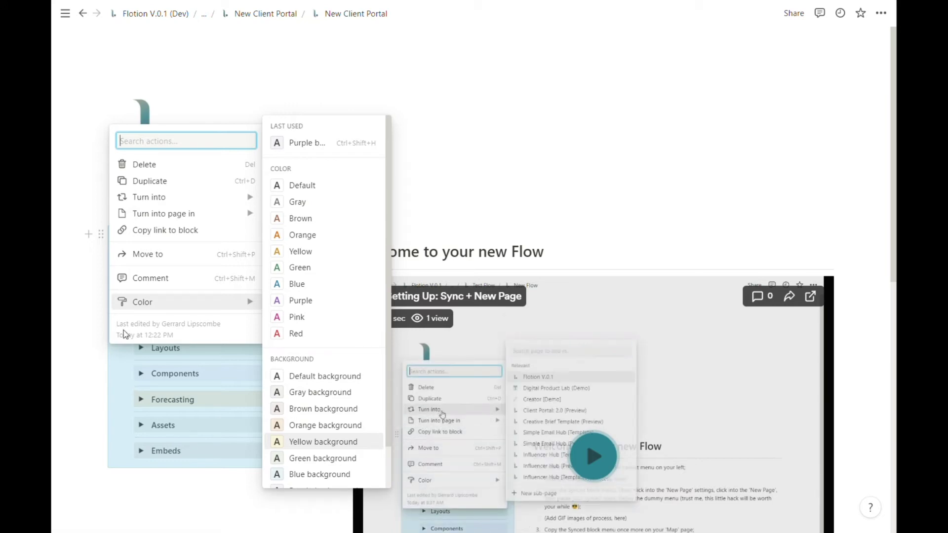
mouse_move(247, 210)
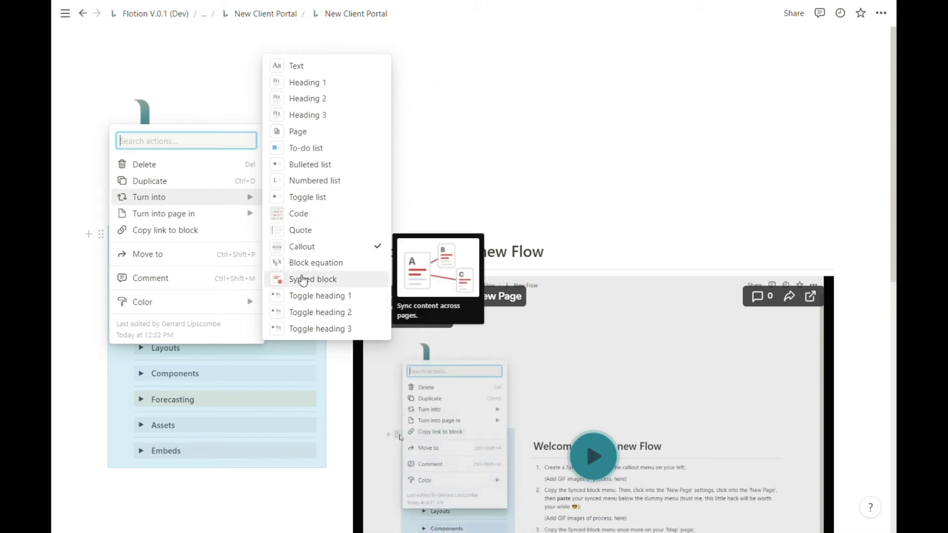
left_click(303, 280)
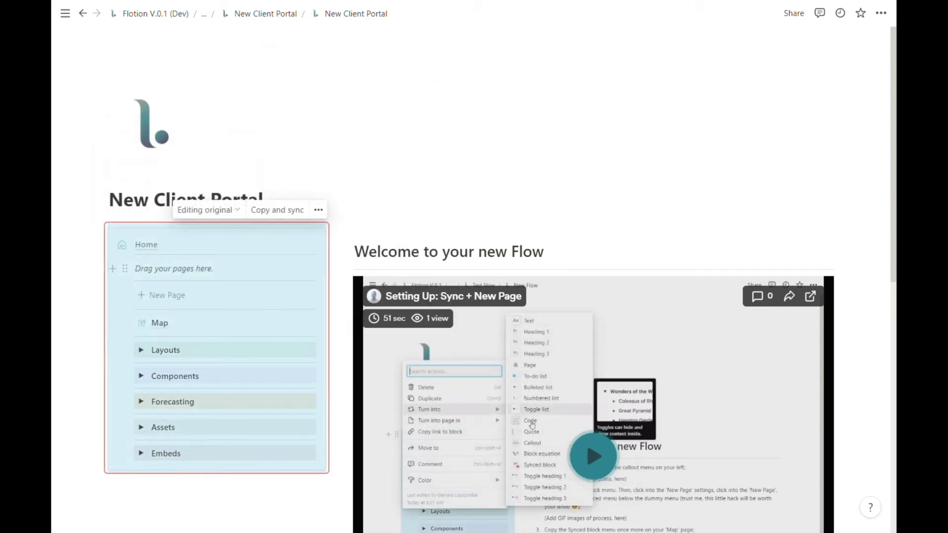
left_click(278, 213)
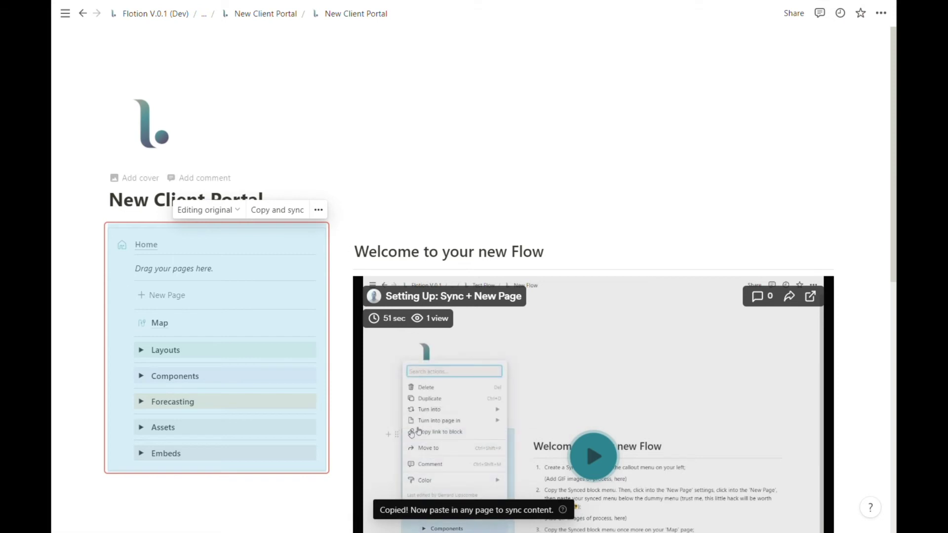
key("Escape")
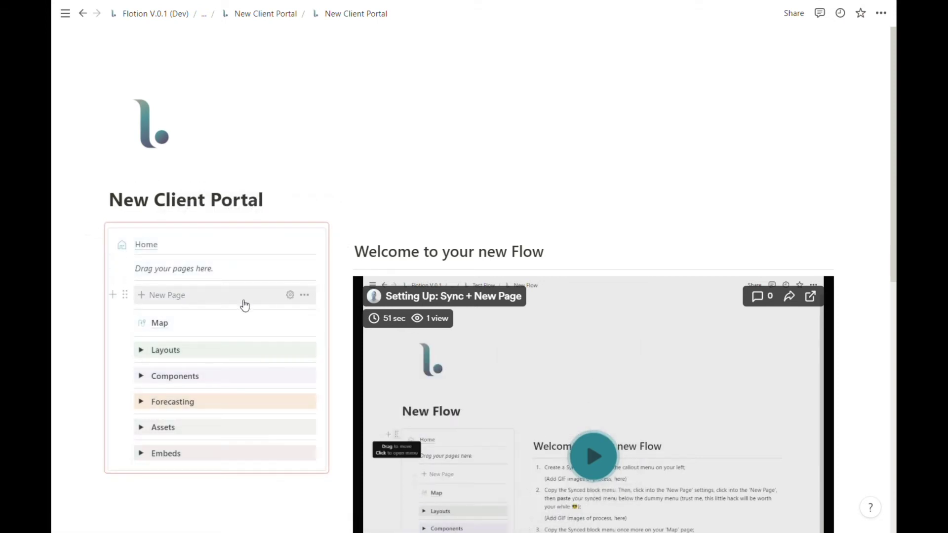
Step: Open the New Page template page through the New Page button's settings
left_click(290, 296)
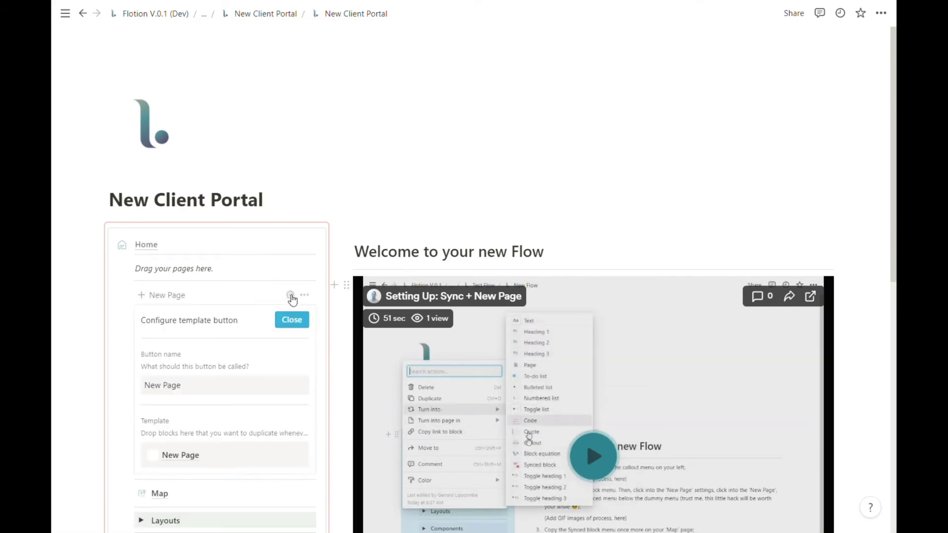
left_click(201, 459)
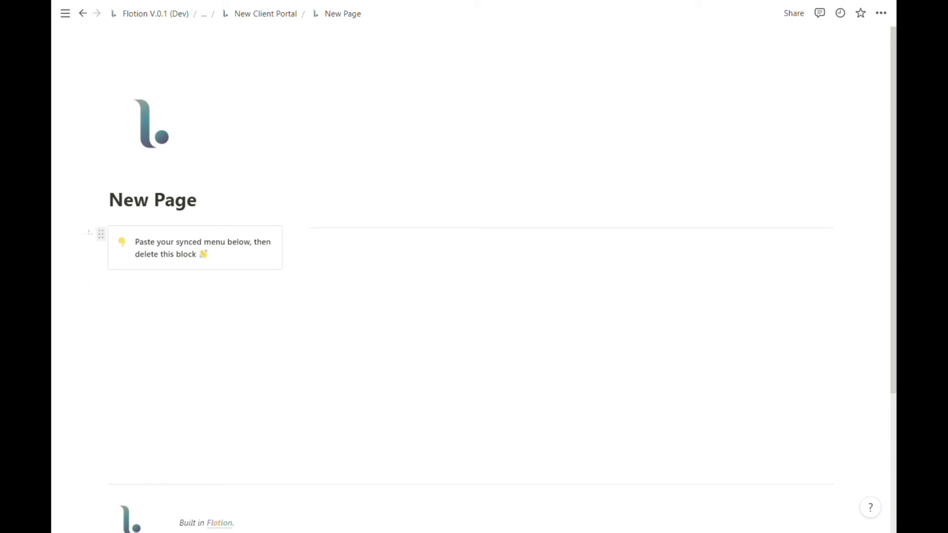
Step: Paste the copied synced menu into a new block below the instruction callout
left_click(88, 234)
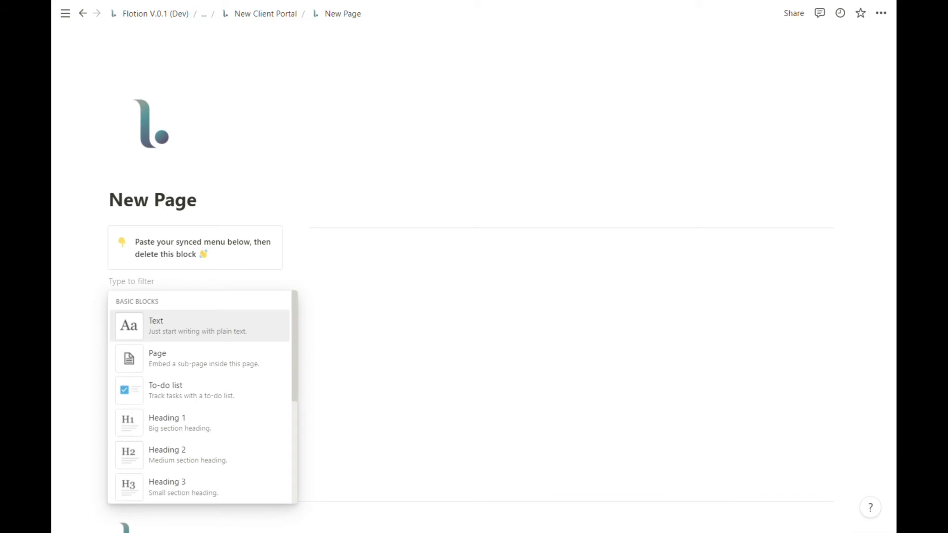
right_click(126, 282)
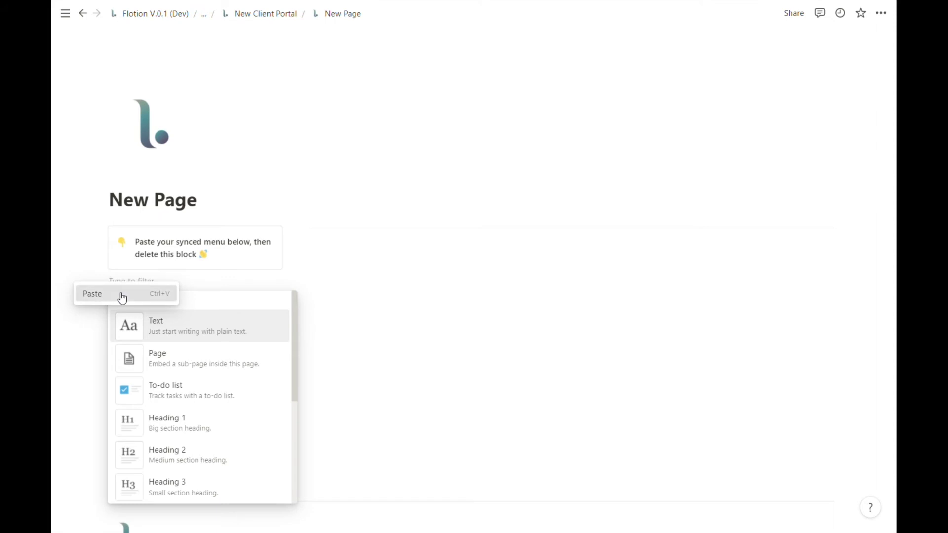
left_click(122, 294)
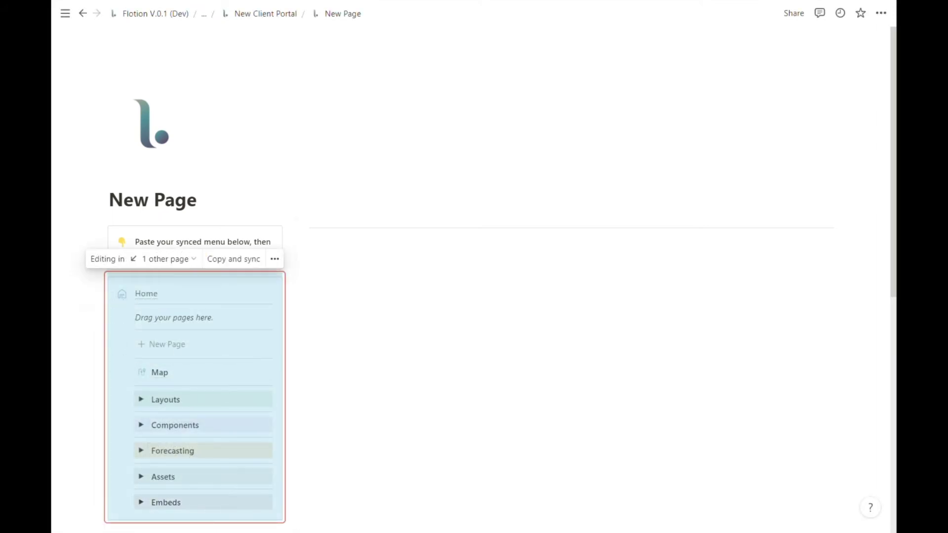
left_click(311, 240)
scroll(489, 277, "down", 1)
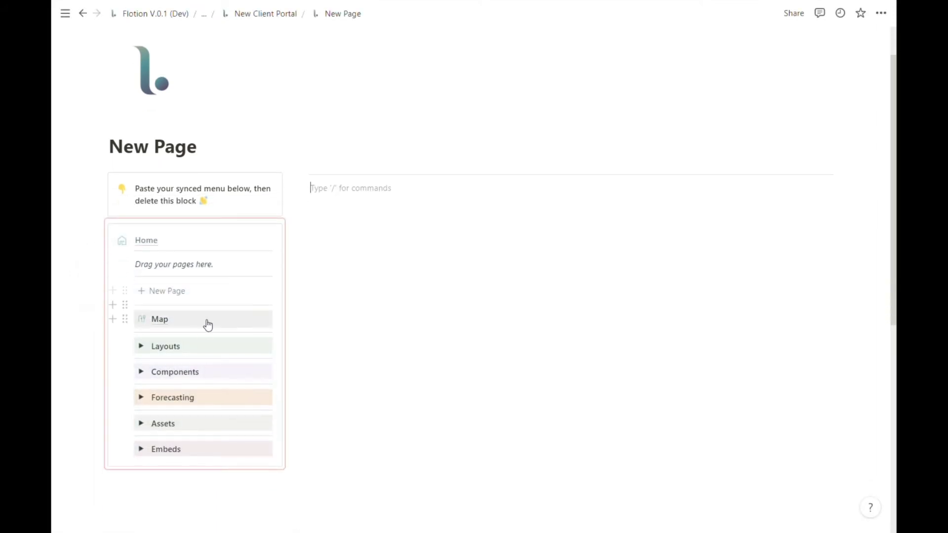
scroll(195, 366, "up", 1)
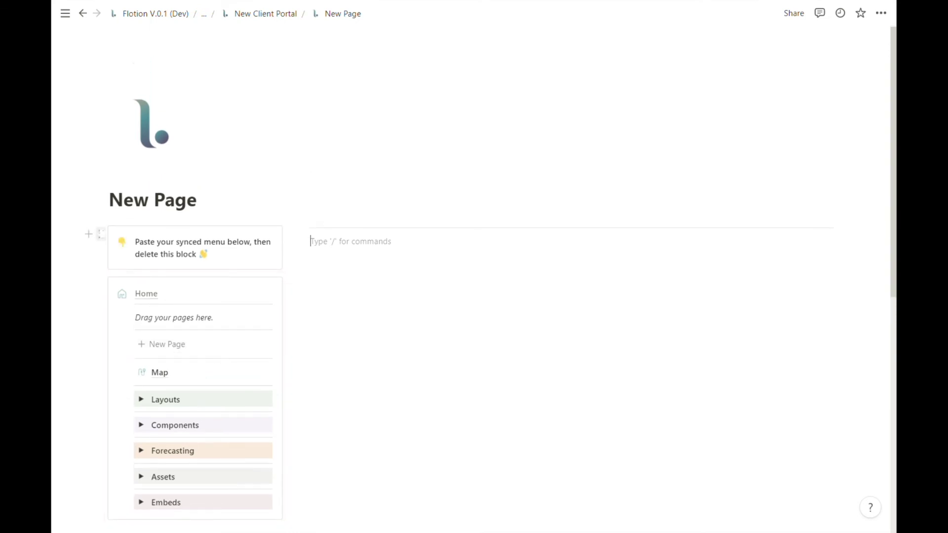
Step: Delete the instruction callout above the pasted menu
left_click(99, 235)
left_click(148, 165)
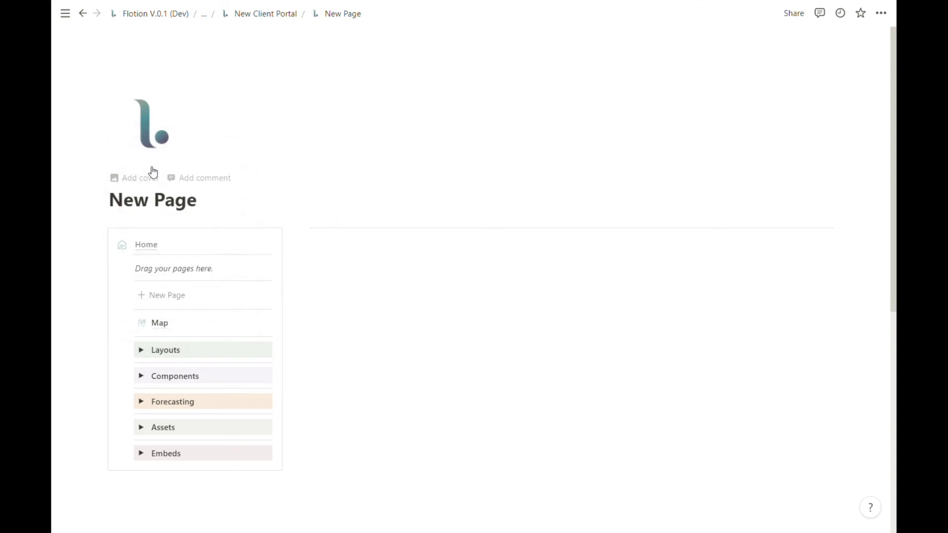
mouse_move(155, 249)
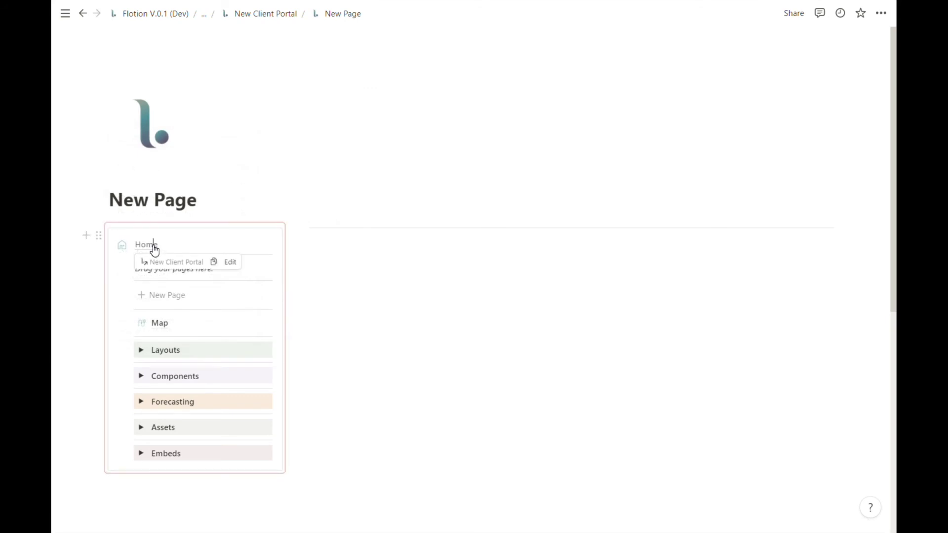
Step: On the Map page, paste the synced menu and delete the instruction callout above it
left_click(151, 245)
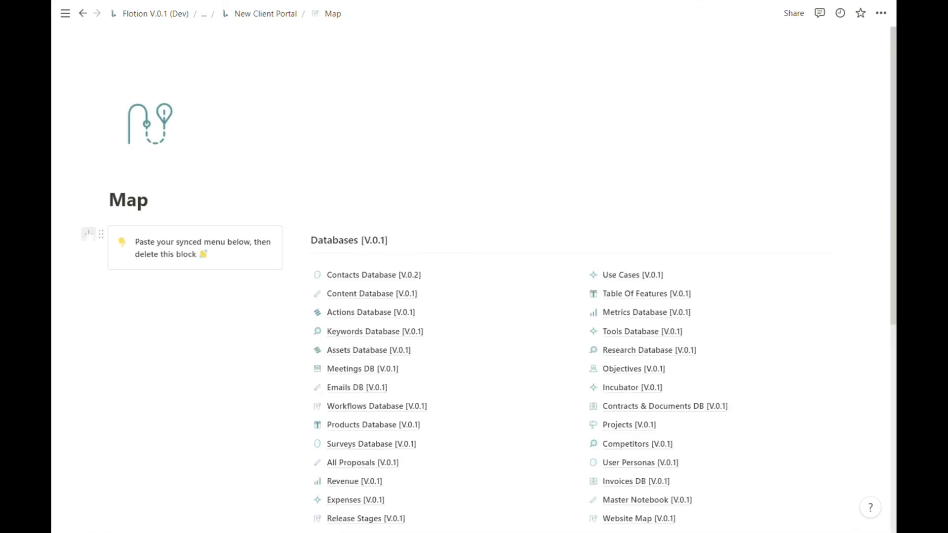
left_click(88, 234)
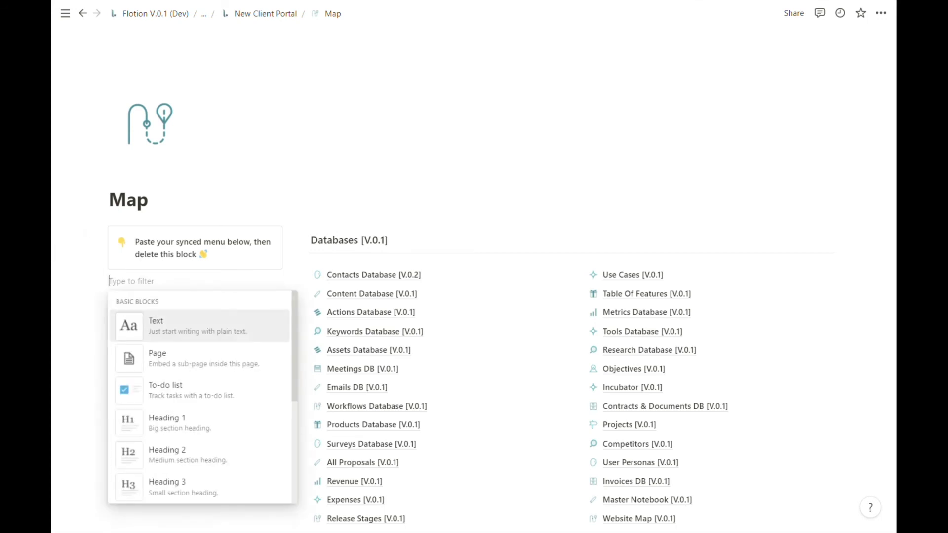
right_click(120, 282)
left_click(119, 294)
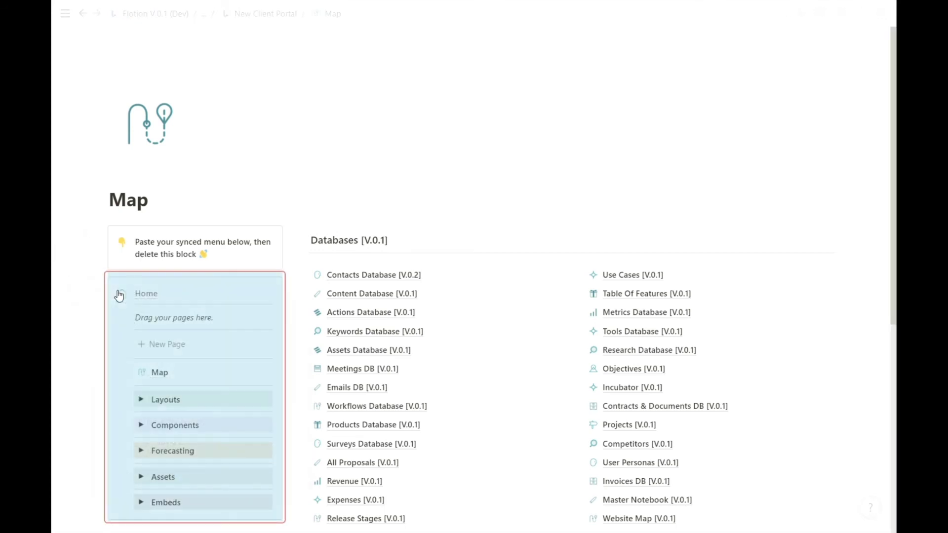
left_click(101, 234)
left_click(143, 163)
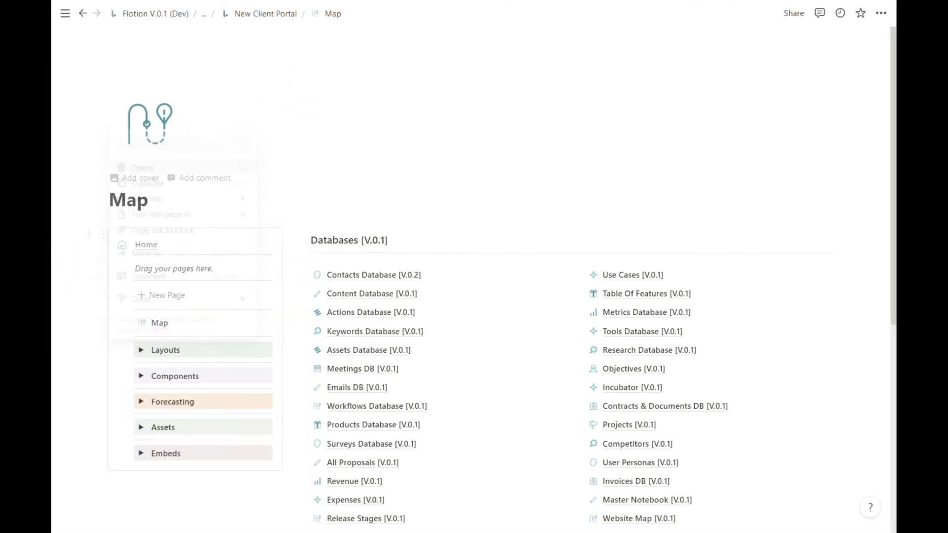
Step: Add a New Page entry to the synced menu on the New Client Portal page
left_click(144, 245)
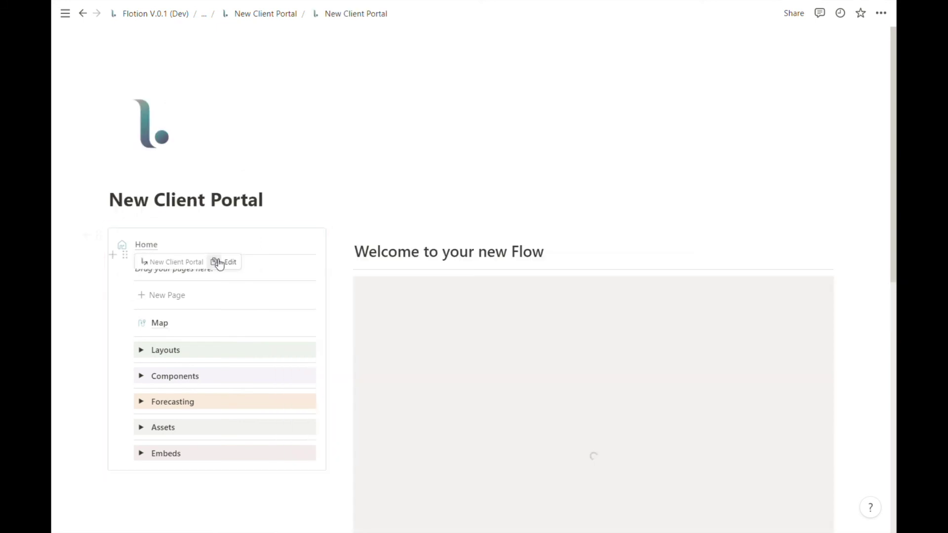
left_click(165, 297)
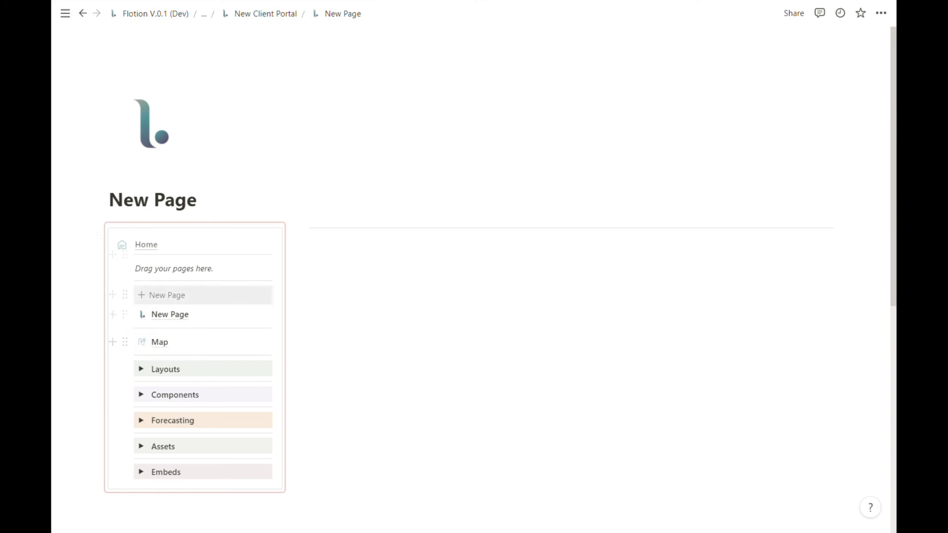
left_click(146, 246)
left_click(150, 343)
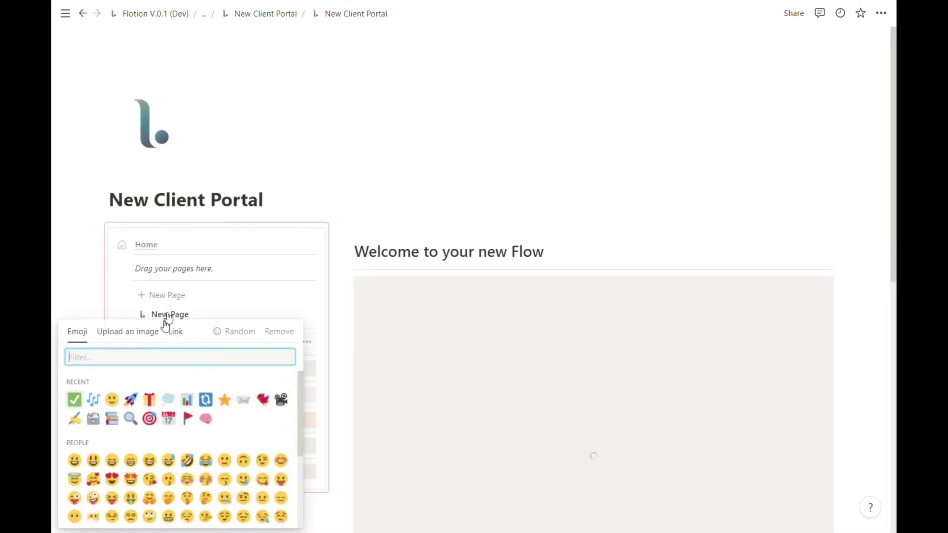
left_click(296, 298)
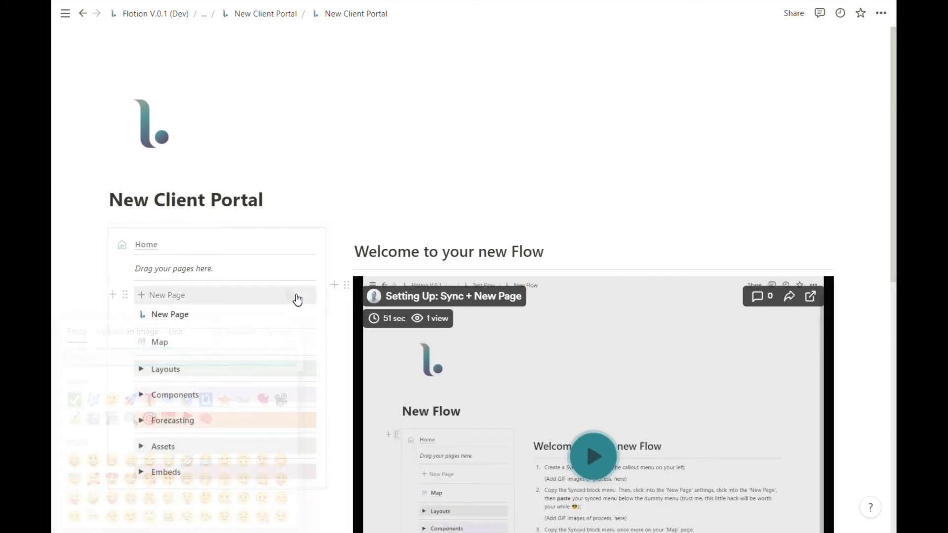
Step: Check the synced menu links by opening the Map page and the new New Page
left_click(181, 348)
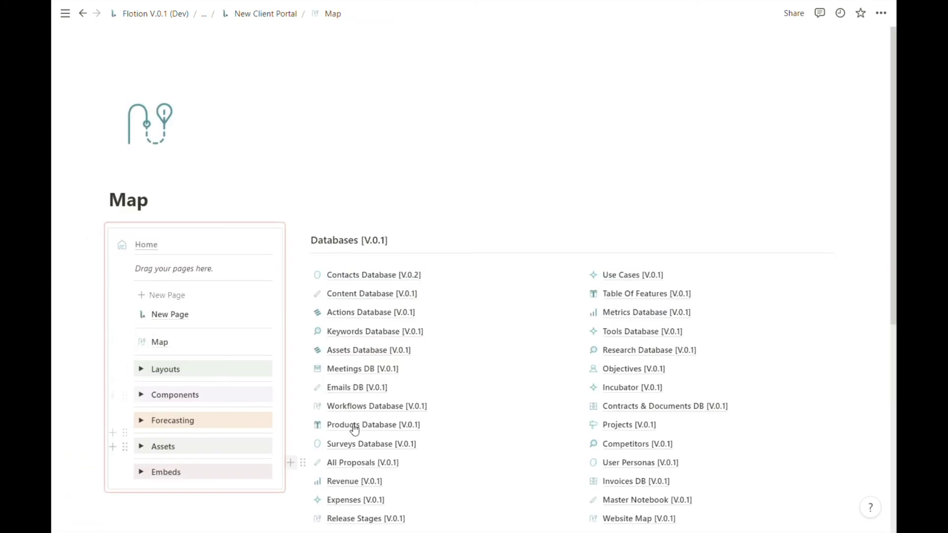
left_click(147, 246)
left_click(173, 315)
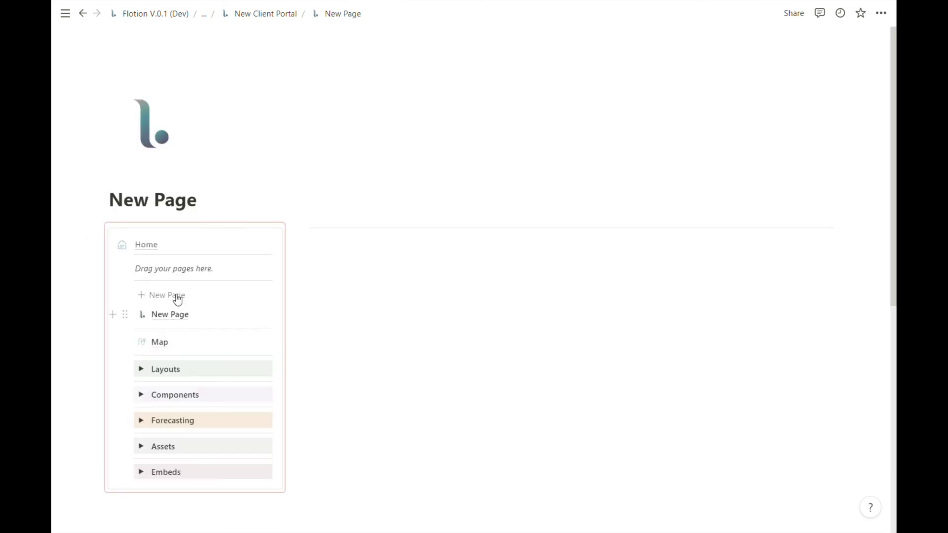
scroll(178, 300, "down", 1)
Step: Expand and collapse the menu's Layouts, Components and Forecasting sections
left_click(141, 317)
left_click(141, 317)
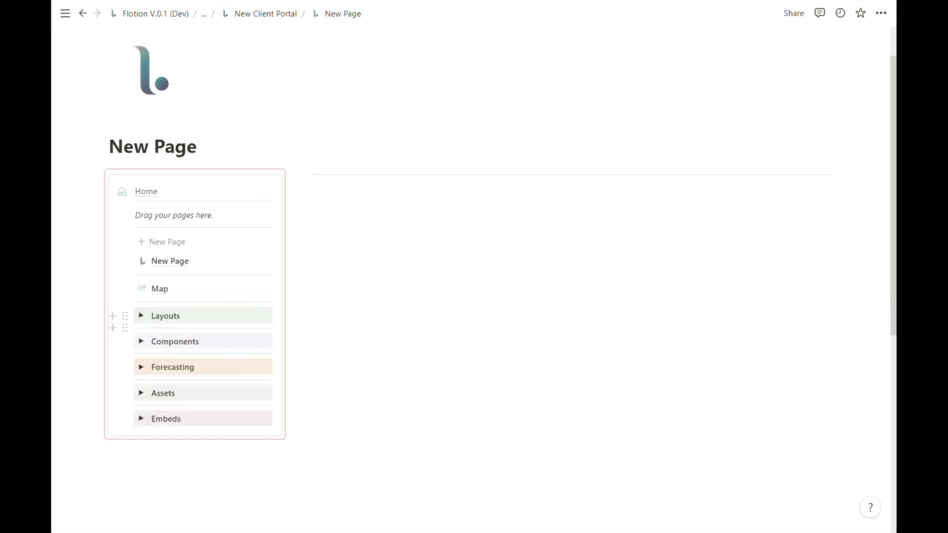
left_click(142, 344)
left_click(142, 344)
left_click(141, 370)
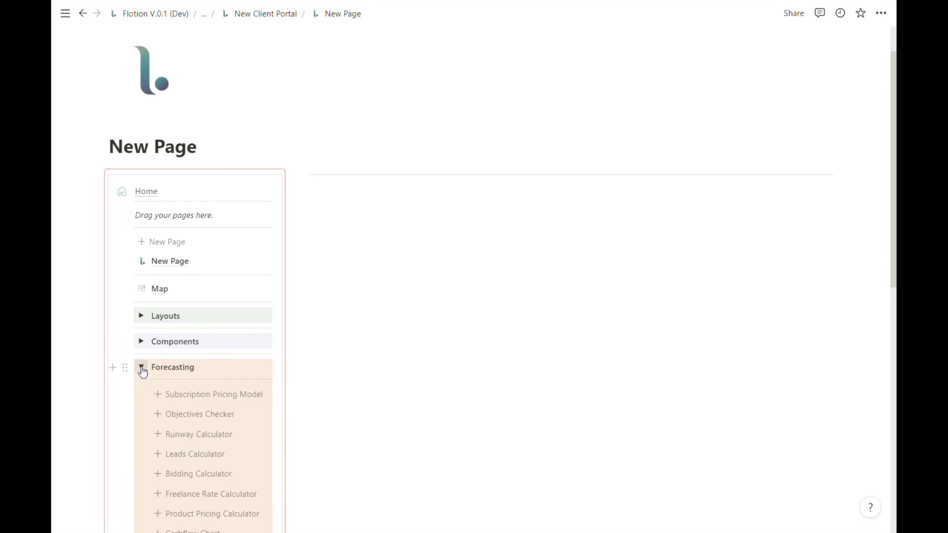
left_click(142, 369)
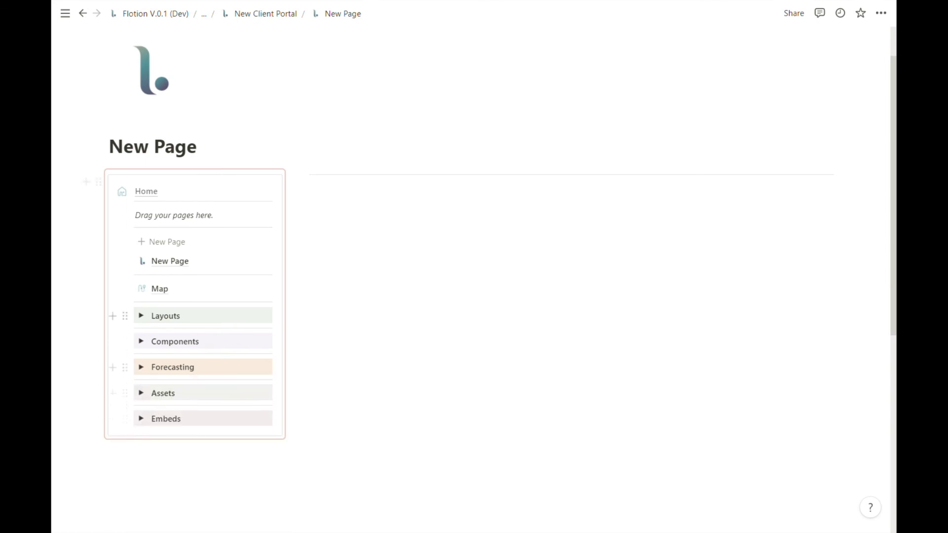